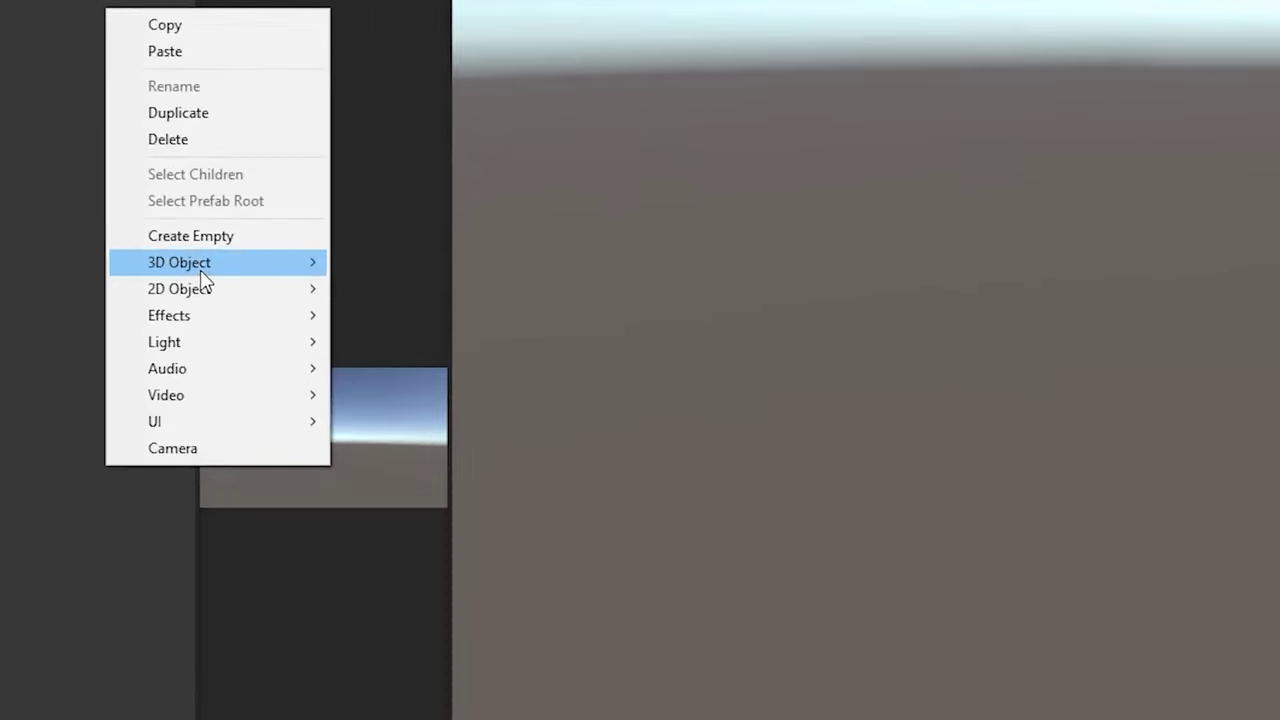
Step: Add a cube as the stand-in car and script suspension force fields plus a per-wheel foreach loop
{"action": "mouse_move", "coordinate": [206, 263]}
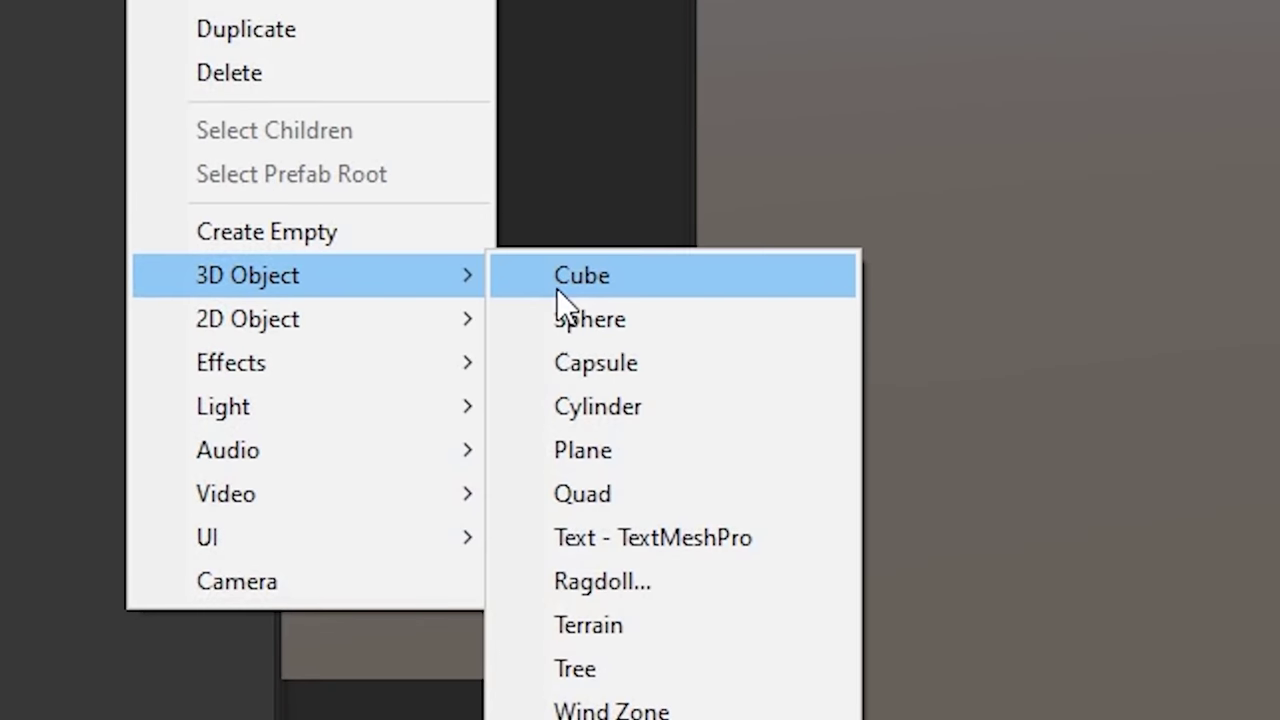
{"action": "left_click", "coordinate": [557, 288]}
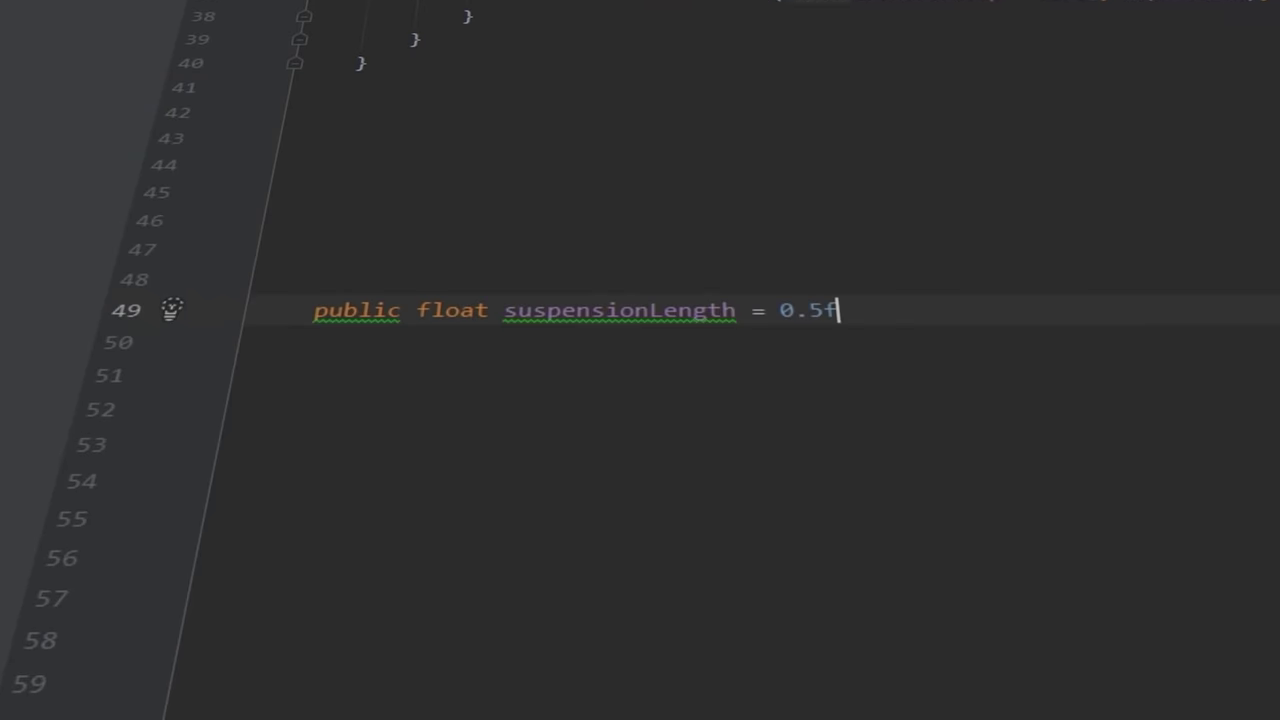
{"action": "type", "text": "f;//Essentially the size of the wheelspublic float suspensionForce = 10000f; public float suspensionDamping = 100f;[Header(\"\")]"}
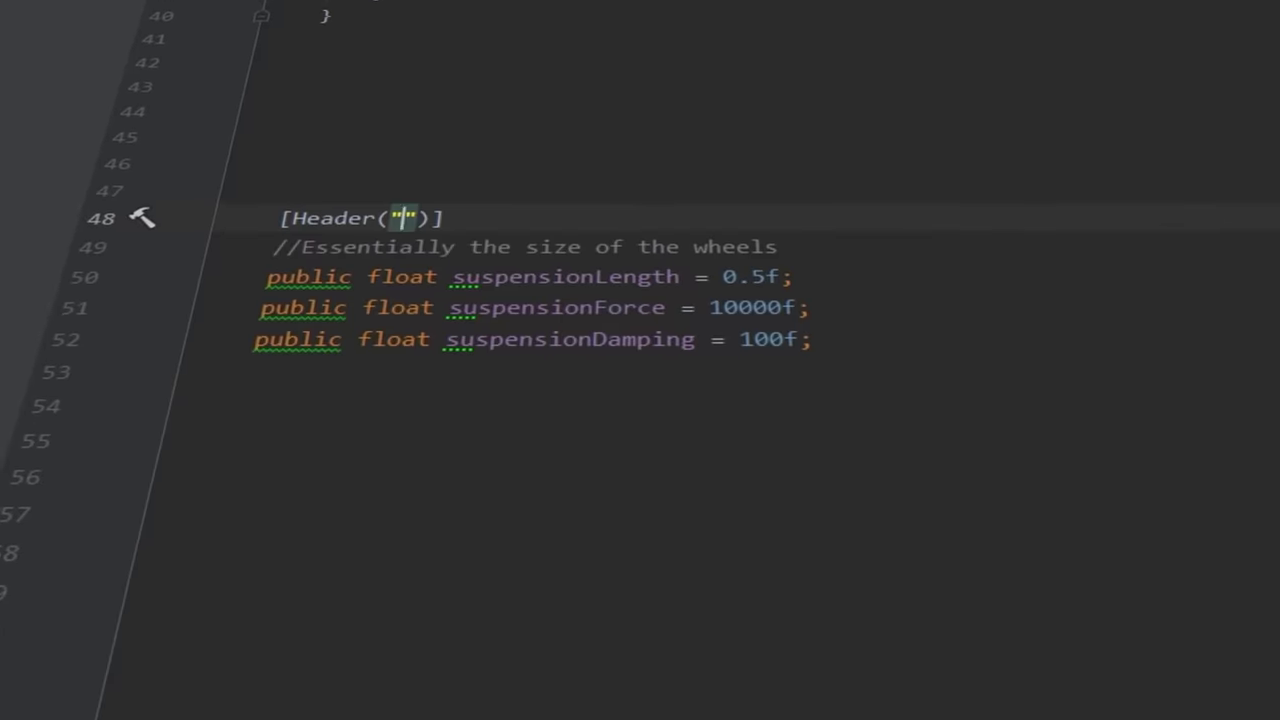
{"action": "type", "text": "Suspension Variablesvoid CarSuspension() {"}
{"action": "key", "text": "Return"}
{"action": "type", "text": "//iterate each wheel"}
{"action": "key", "text": "Return"}
{"action": "type", "text": "foreach (var w in wheelPositions) {"}
{"action": "key", "text": "Return"}
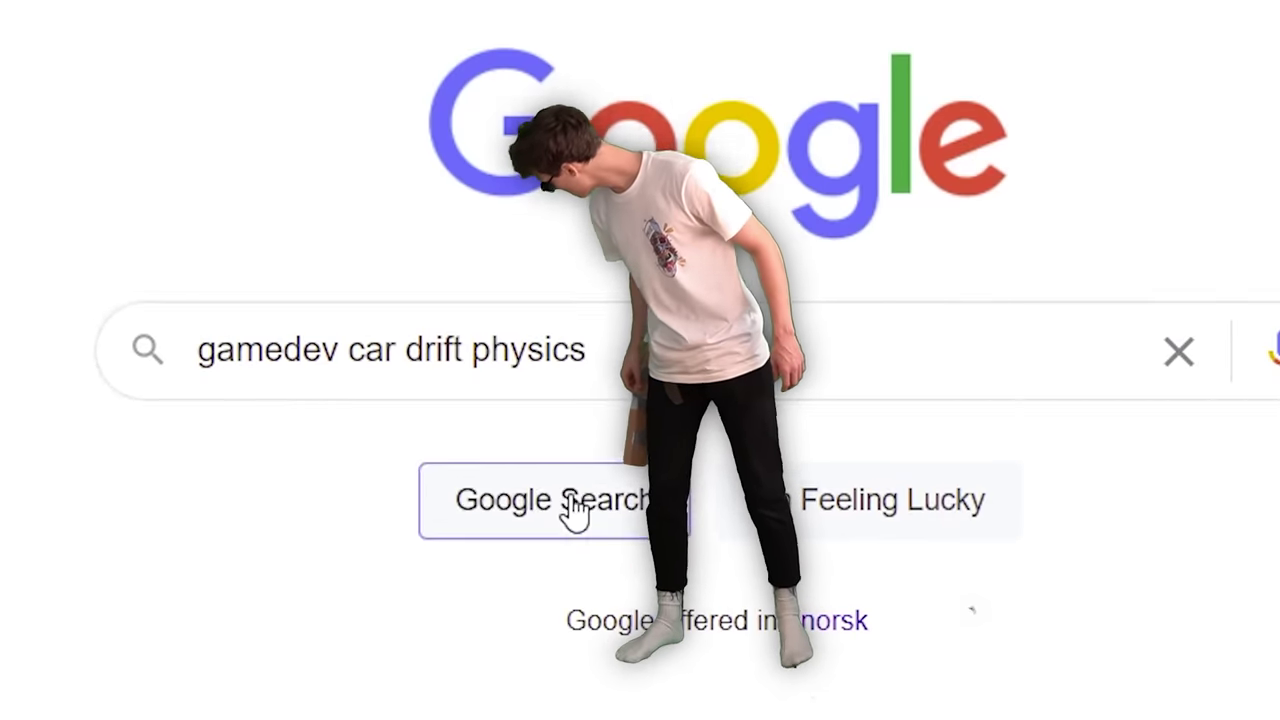
Step: Search 'gamedev car drift physics', go to results page 2 and select the UnitySkidmarks repository title
{"action": "left_click", "coordinate": [571, 500]}
{"action": "scroll", "coordinate": [970, 608], "scroll_direction": "down", "scroll_amount": 10}
{"action": "scroll", "coordinate": [970, 608], "scroll_direction": "down", "scroll_amount": 15}
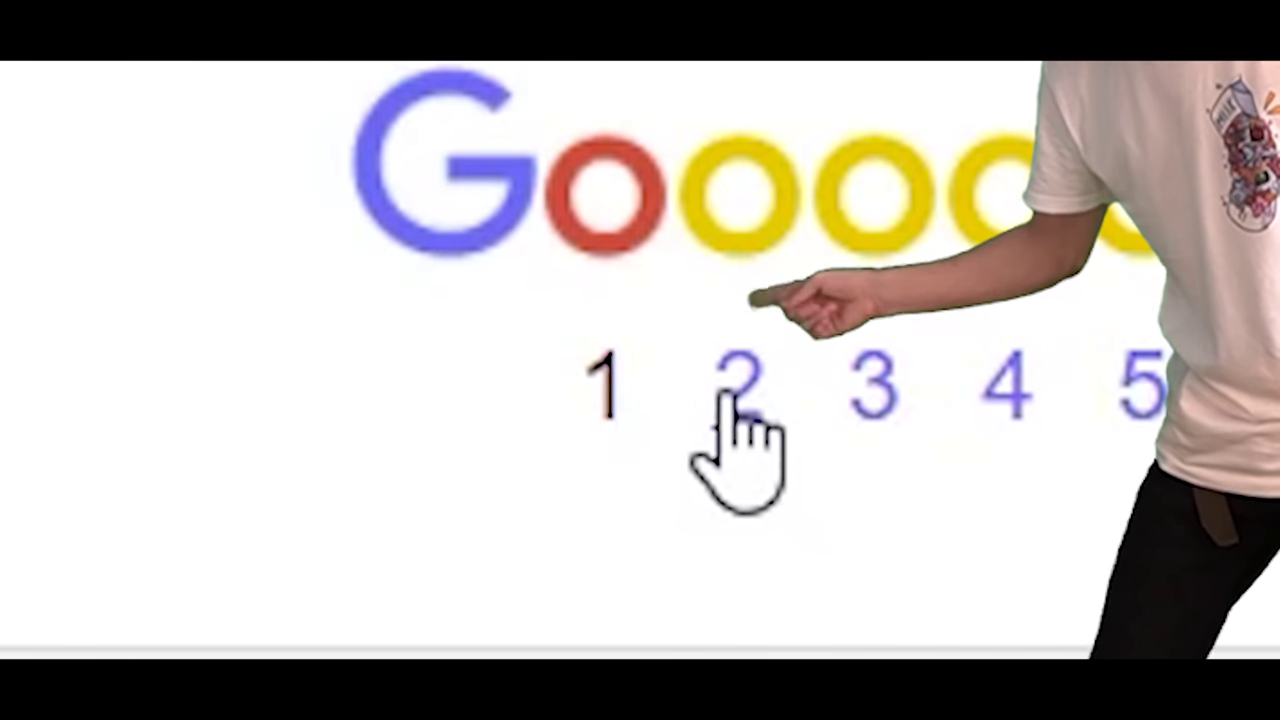
{"action": "left_click", "coordinate": [643, 400]}
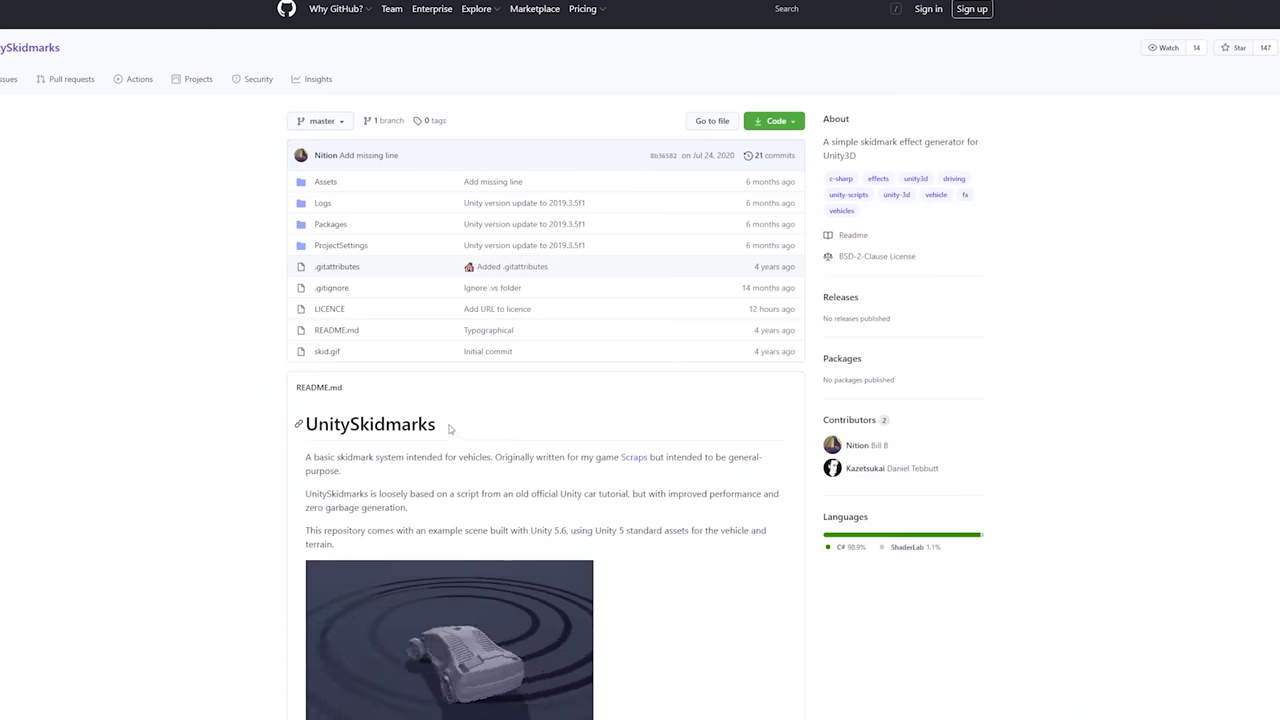
{"action": "left_click_drag", "start_coordinate": [514, 377], "coordinate": [306, 377]}
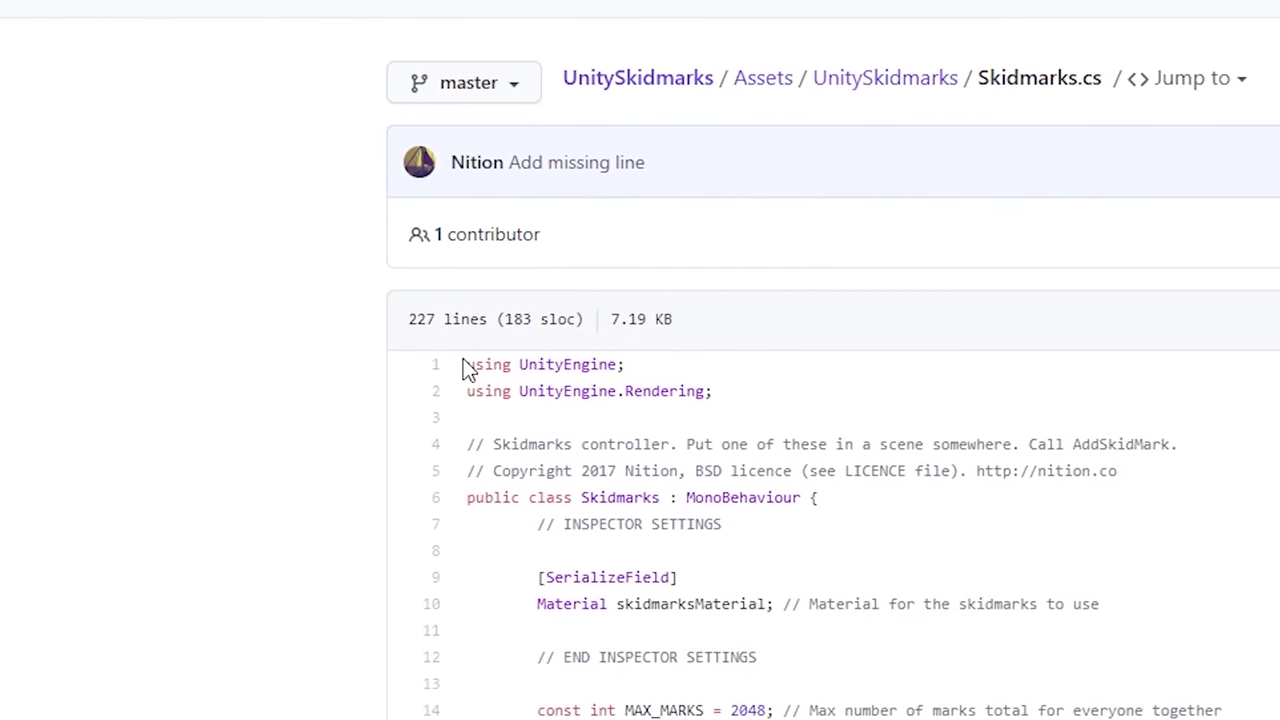
Step: Select the Skidmarks.cs code from line 1 downward for copying
{"action": "left_click_drag", "start_coordinate": [462, 370], "coordinate": [500, 715]}
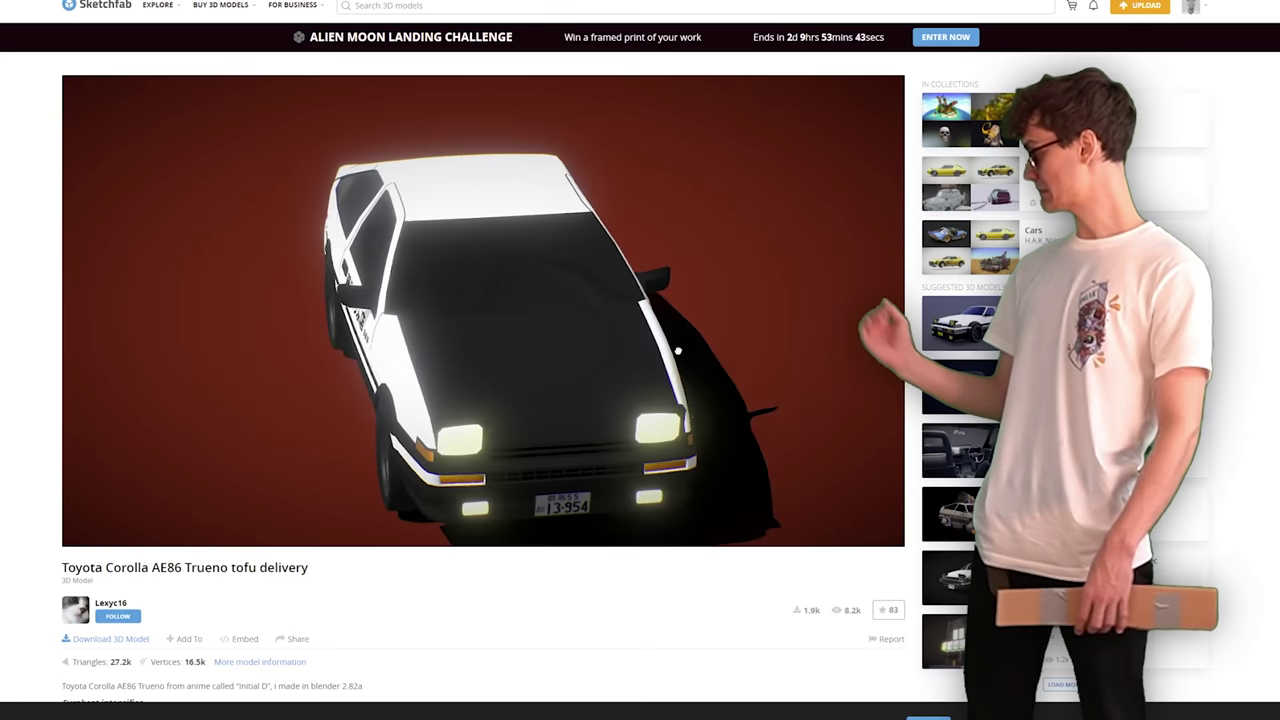
Step: Rotate the AE86 model to see its side, then scroll through the creator's other car models
{"action": "mouse_move", "coordinate": [678, 350]}
{"action": "left_mouse_down"}
{"action": "mouse_move", "coordinate": [386, 409]}
{"action": "mouse_move", "coordinate": [462, 413]}
{"action": "left_mouse_up"}
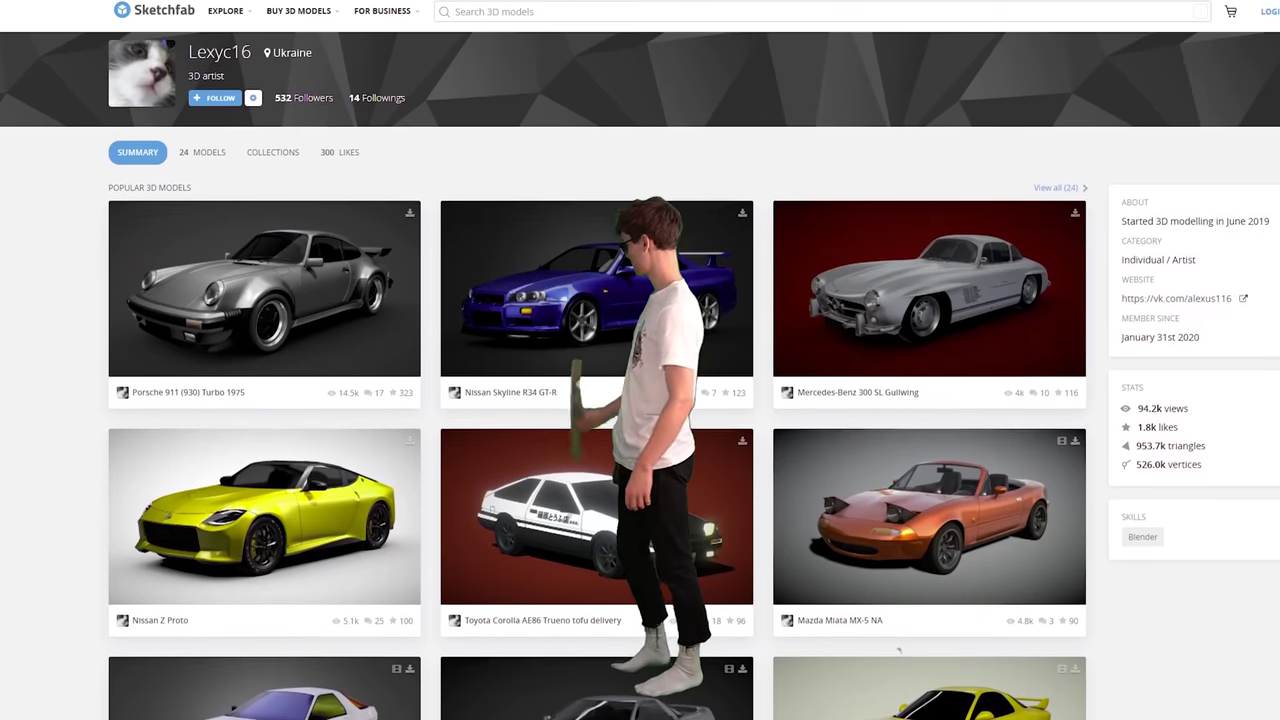
{"action": "scroll", "coordinate": [640, 376], "scroll_direction": "down", "scroll_amount": 1}
{"action": "scroll", "coordinate": [640, 376], "scroll_direction": "down", "scroll_amount": 2}
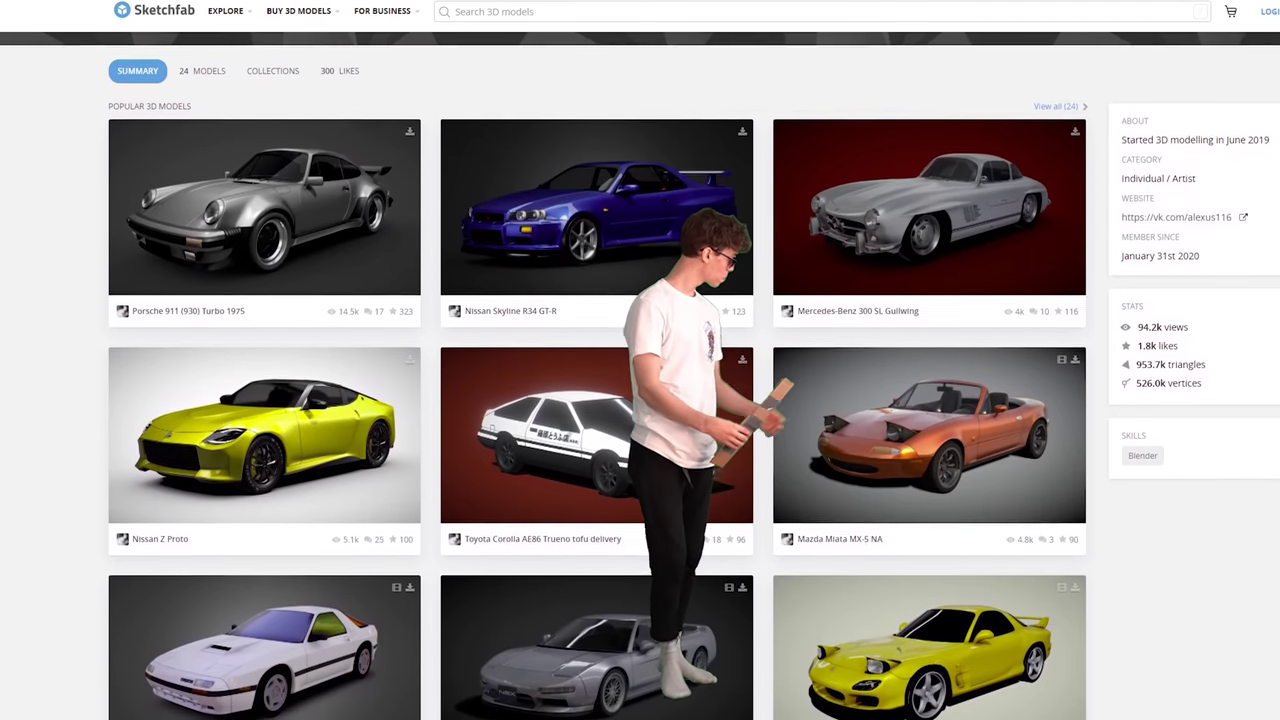
{"action": "scroll", "coordinate": [640, 376], "scroll_direction": "down", "scroll_amount": 1}
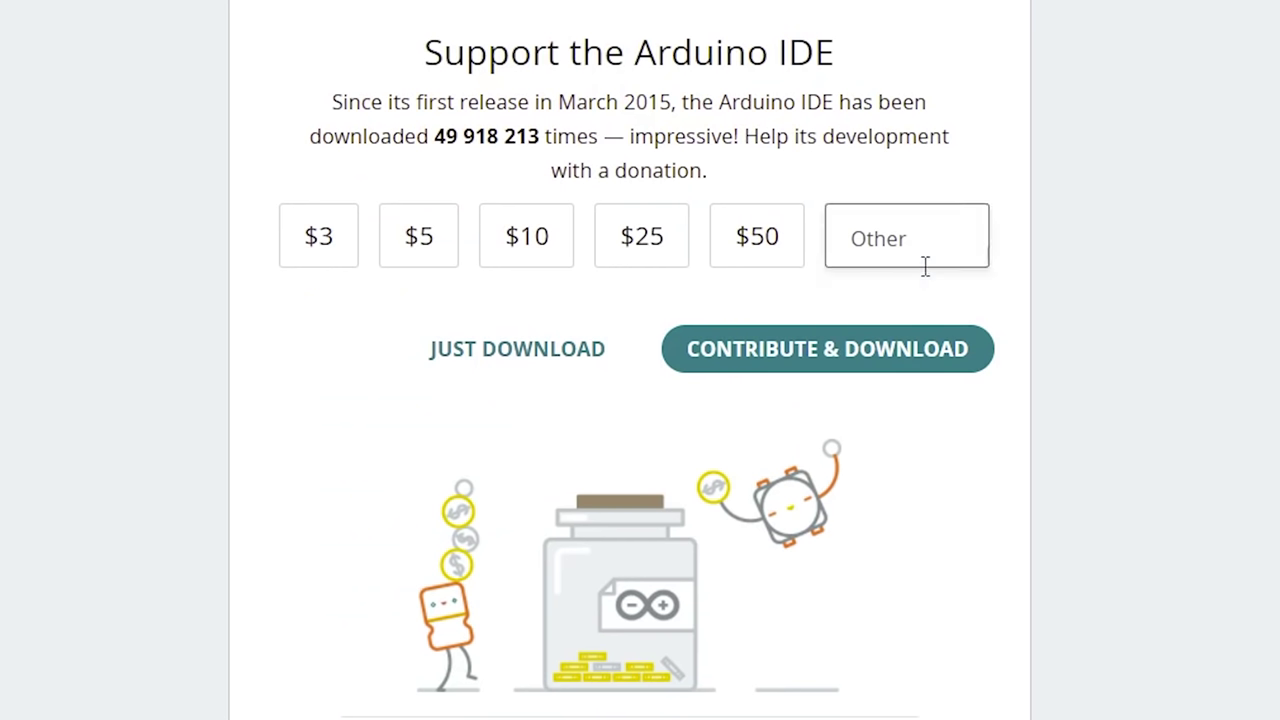
Step: Download the Arduino IDE installer and enter the text 'tton inputs'
{"action": "left_click", "coordinate": [905, 377]}
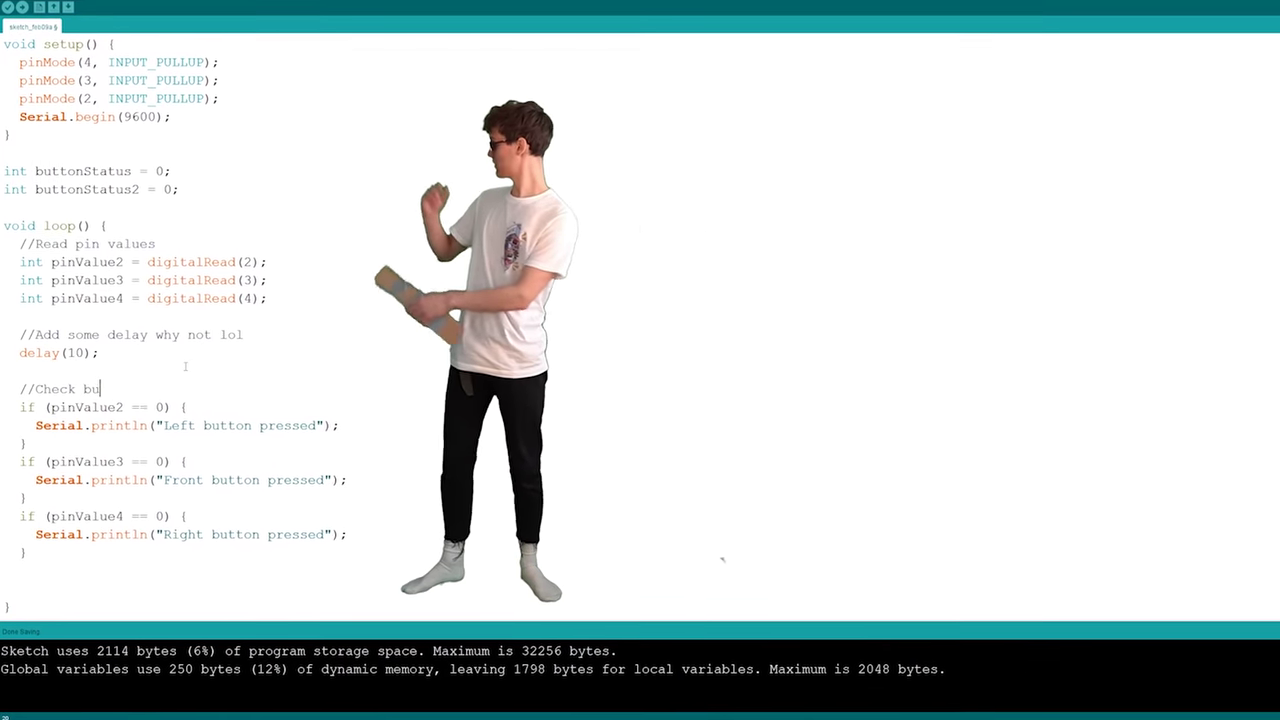
{"action": "type", "text": "tton inputs"}
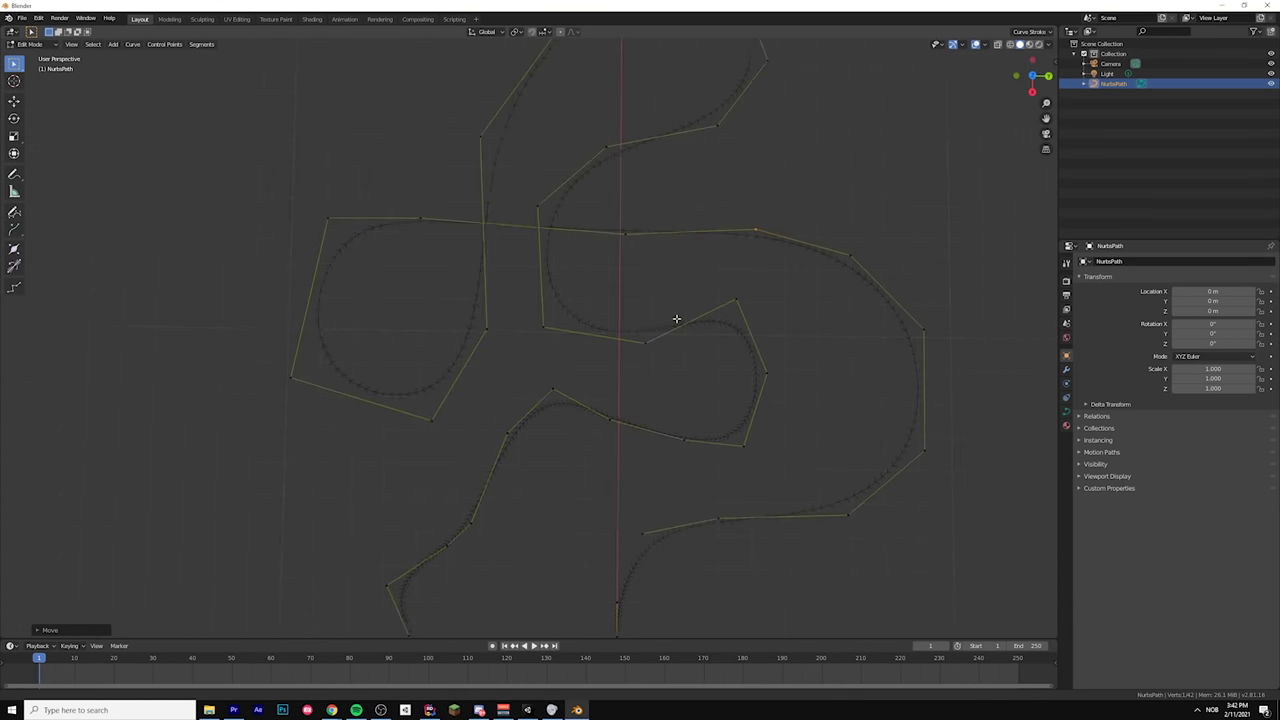
Step: Orbit the view to inspect the road strip bending along the winding NurbsPath curve
{"action": "middle_click_drag", "start_coordinate": [676, 318], "coordinate": [677, 420]}
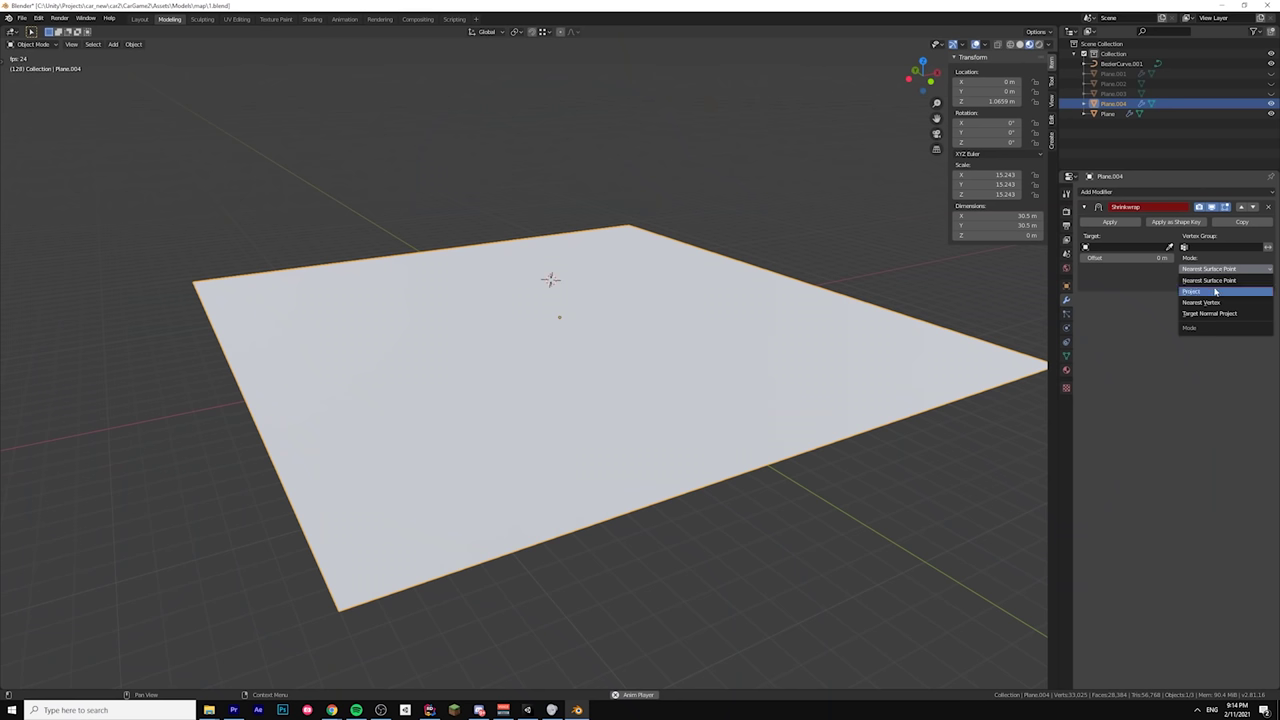
Step: Set the road's Shrinkwrap modifier to target Plane in Project mode
{"action": "left_click", "coordinate": [1215, 291]}
{"action": "left_click", "coordinate": [1133, 246]}
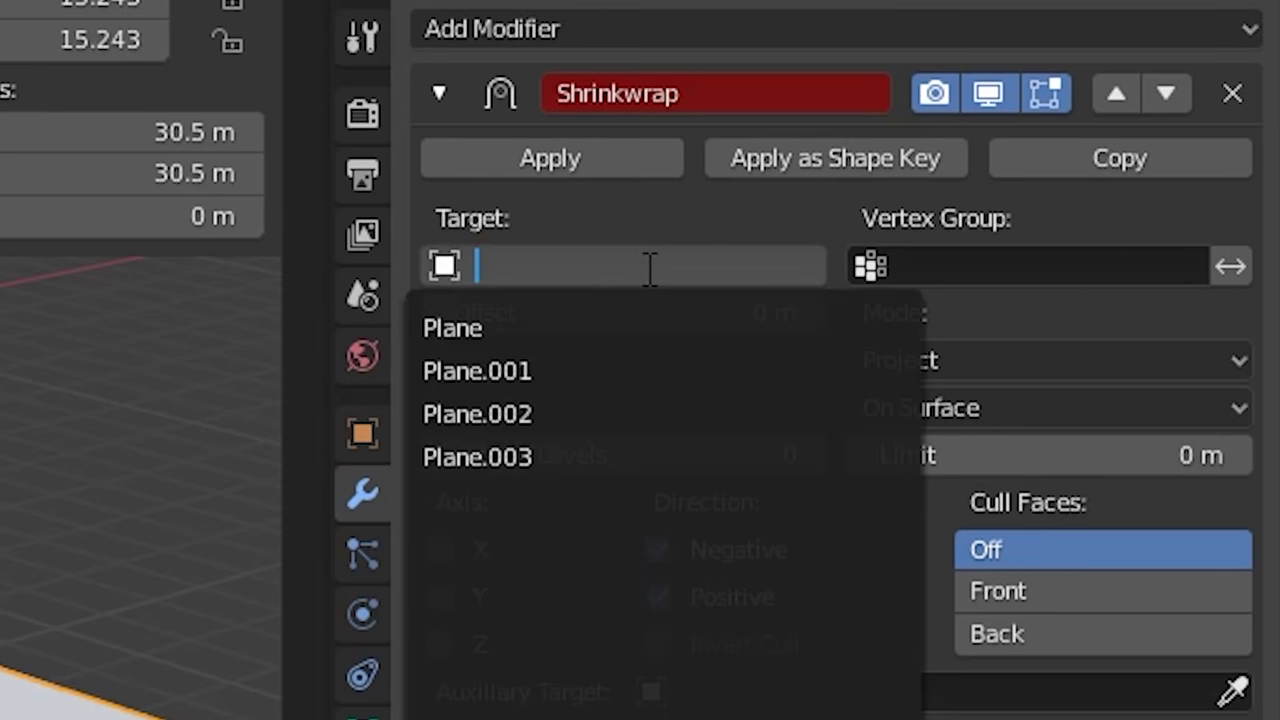
{"action": "left_click", "coordinate": [1108, 261]}
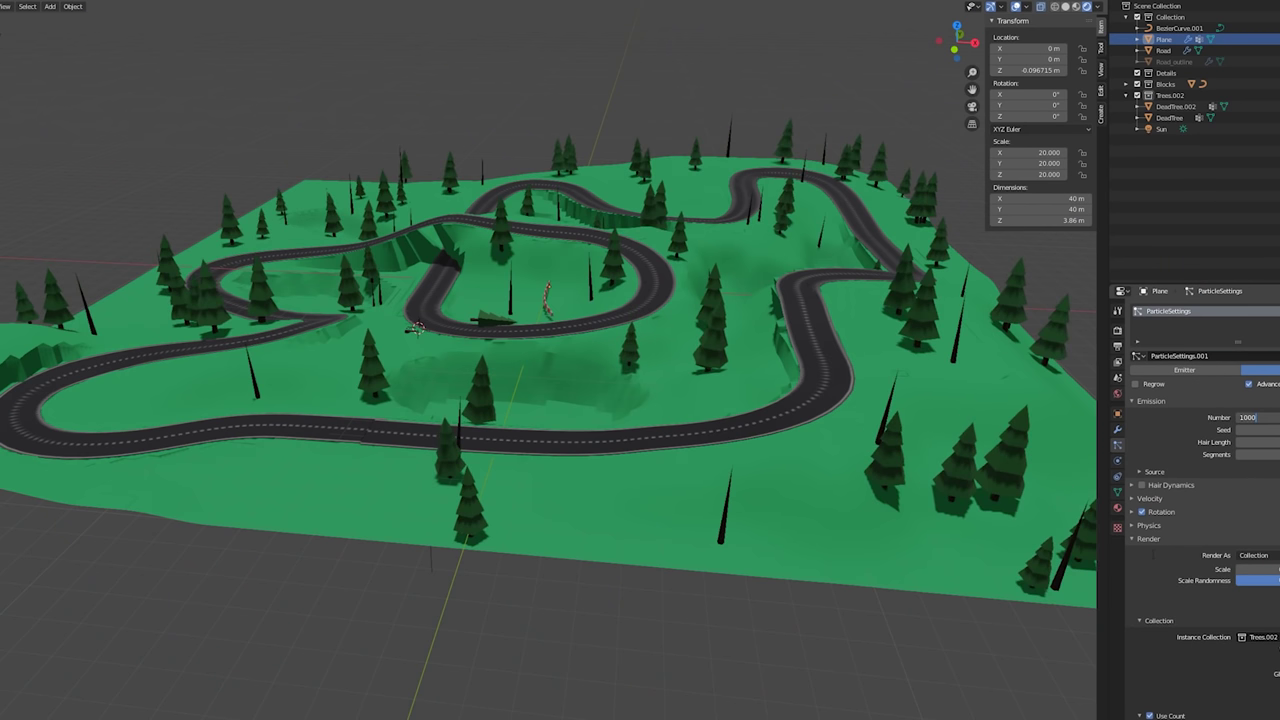
Step: Confirm the Plane's particle Emission Number of 1000 to scatter the trees
{"action": "key", "text": "Return"}
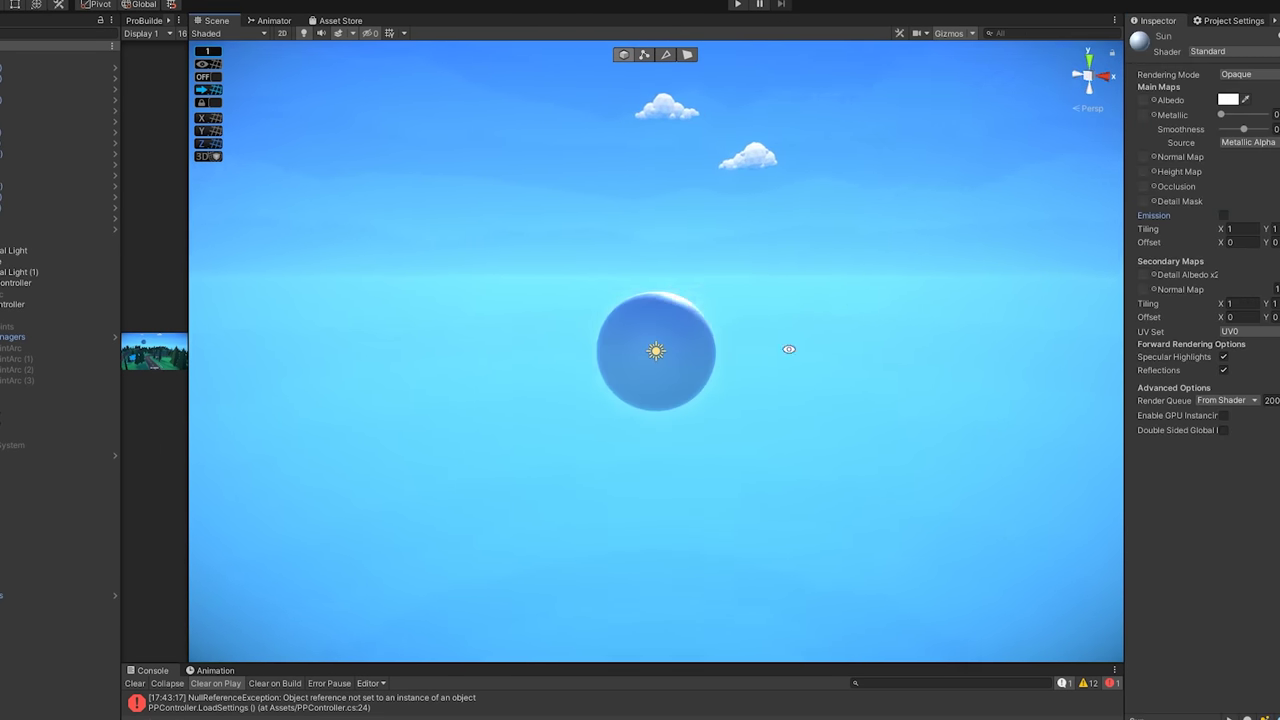
Step: Tick Emission on the Sun material so the sun sphere glows in the sky
{"action": "left_click_drag", "start_coordinate": [450, 380], "coordinate": [353, 378], "text": "alt"}
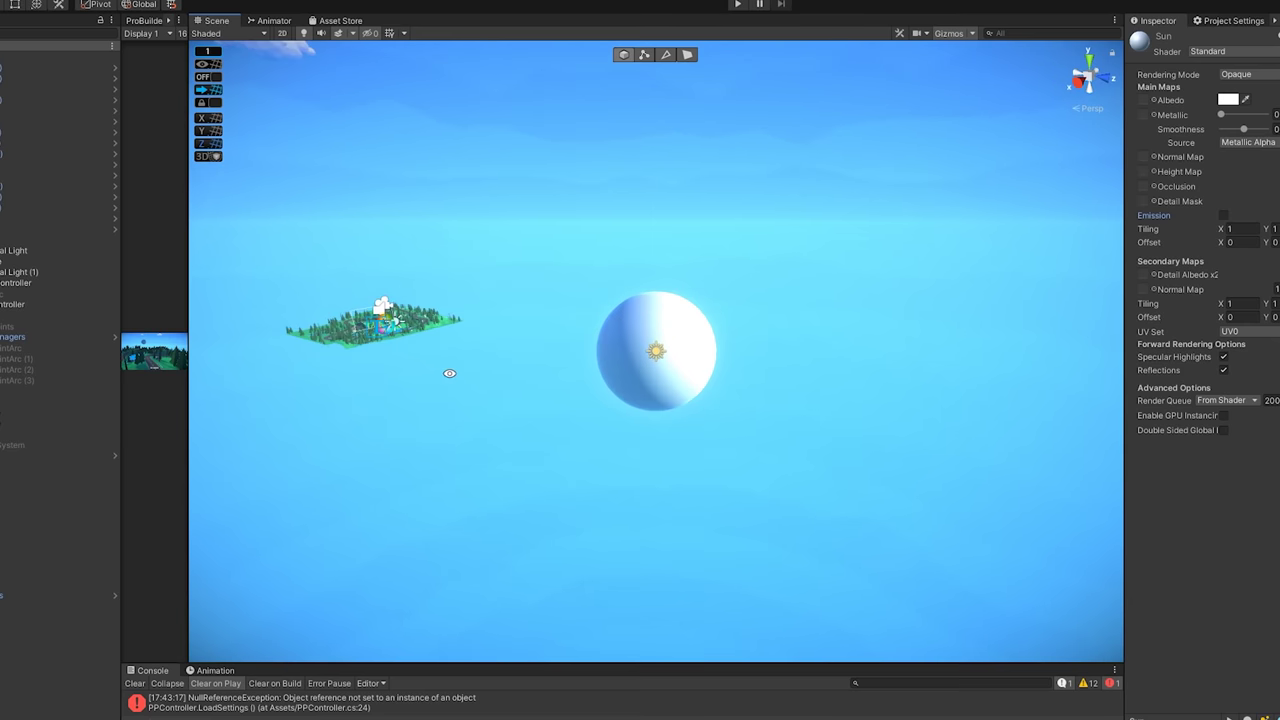
{"action": "left_click", "coordinate": [1222, 217]}
{"action": "left_click", "coordinate": [1222, 217]}
{"action": "left_click", "coordinate": [1222, 216]}
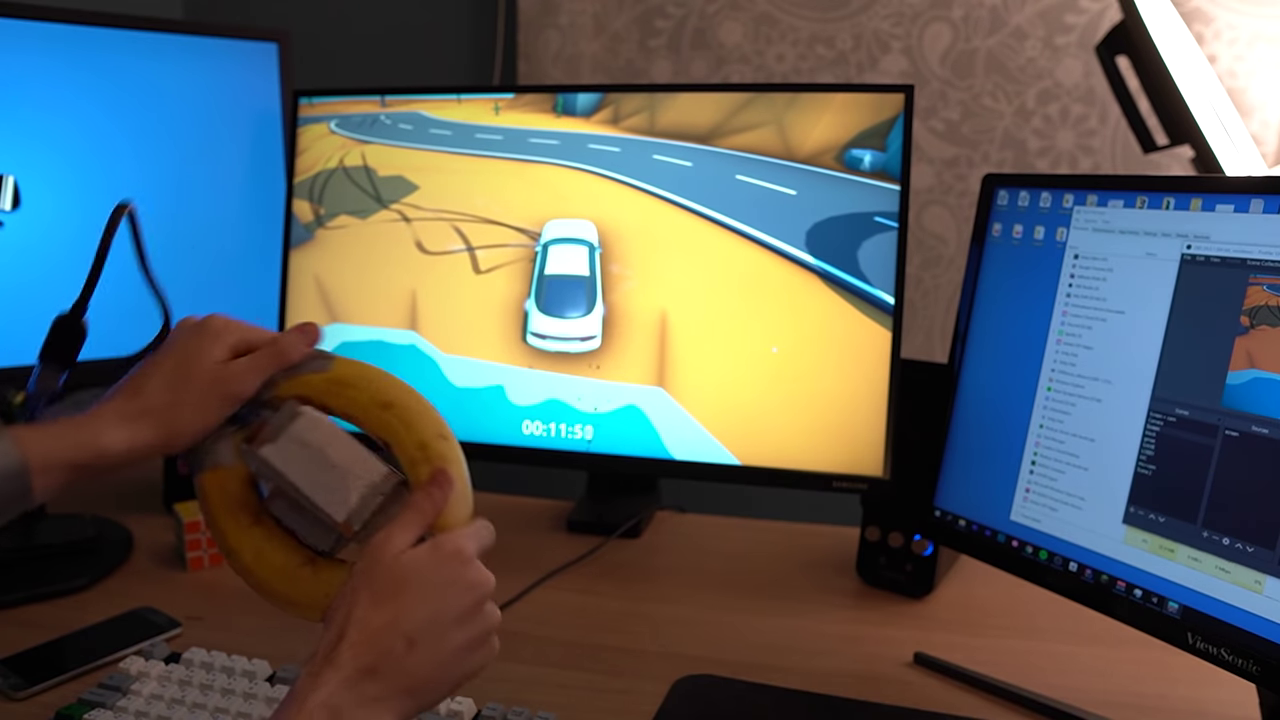
Step: Bring up the Resume, Recover, Restart, Options and Quit pause menu with Escape
{"action": "key", "text": "Escape"}
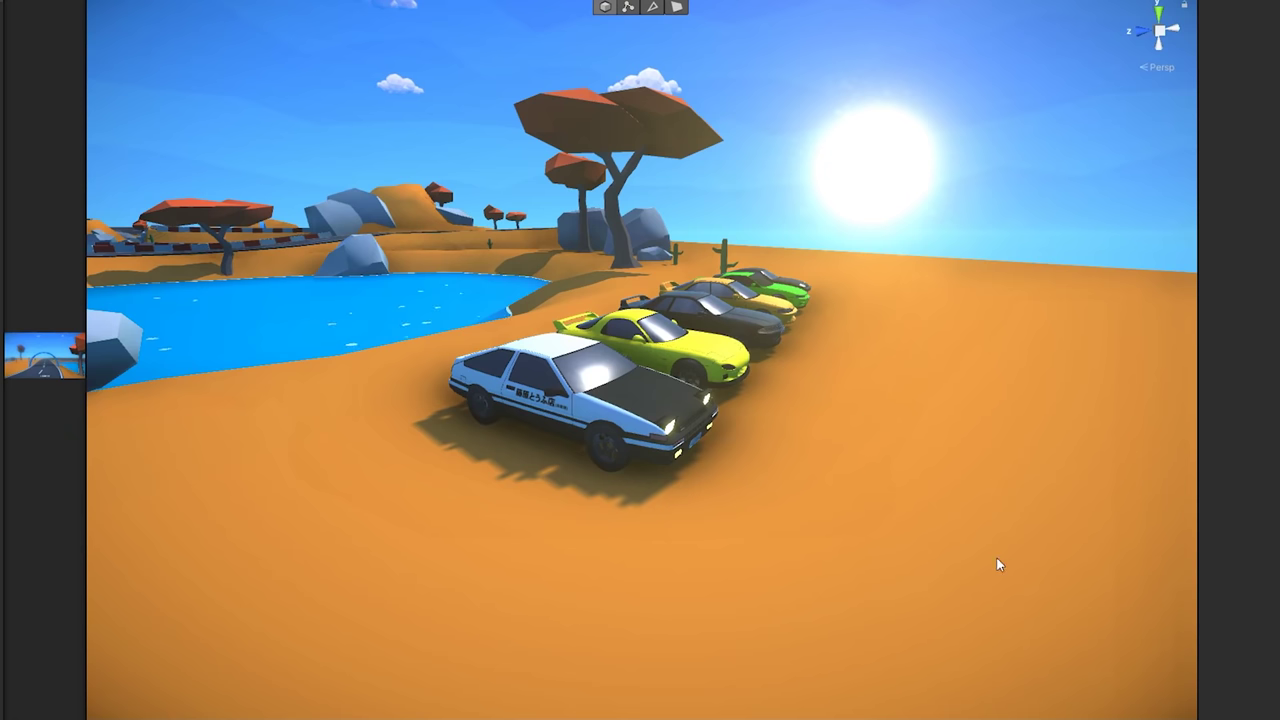
Step: Orbit the Scene view to face the row of coloured drift cars beside the lake
{"action": "left_click_drag", "start_coordinate": [904, 393], "coordinate": [623, 463], "text": "alt"}
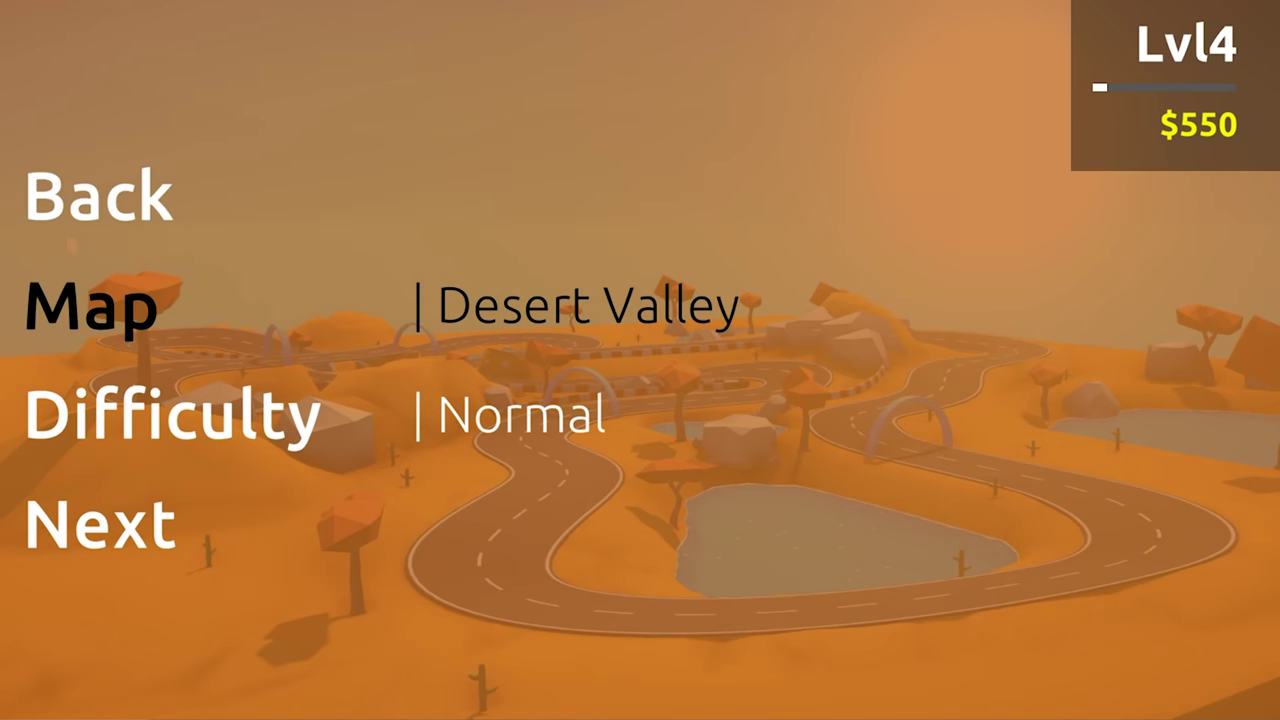
Step: Cycle the map selection from Desert Valley to Funky Forest
{"action": "key", "text": "Right"}
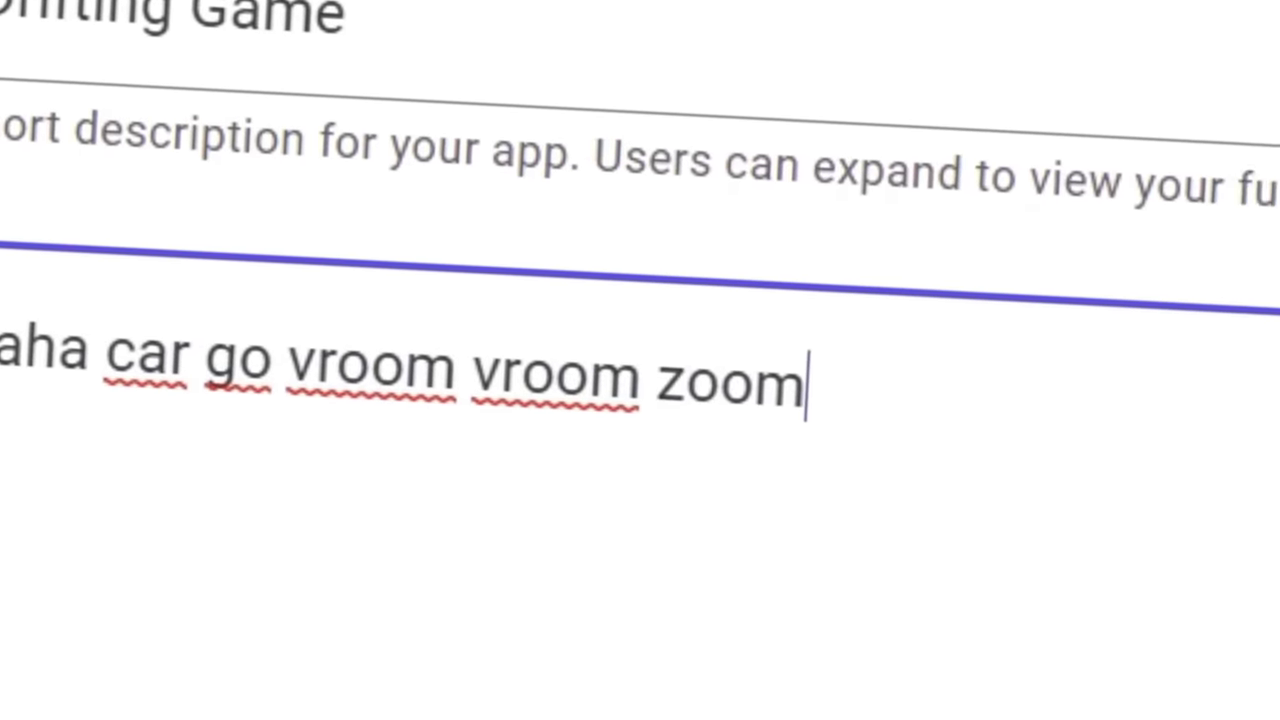
Step: Enter 'car go vroom vroom zoom drift skkkrt brrrrrrr boom wooos' into the full description
{"action": "type", "text": "skkkrt brrrrrrr boom wooos"}
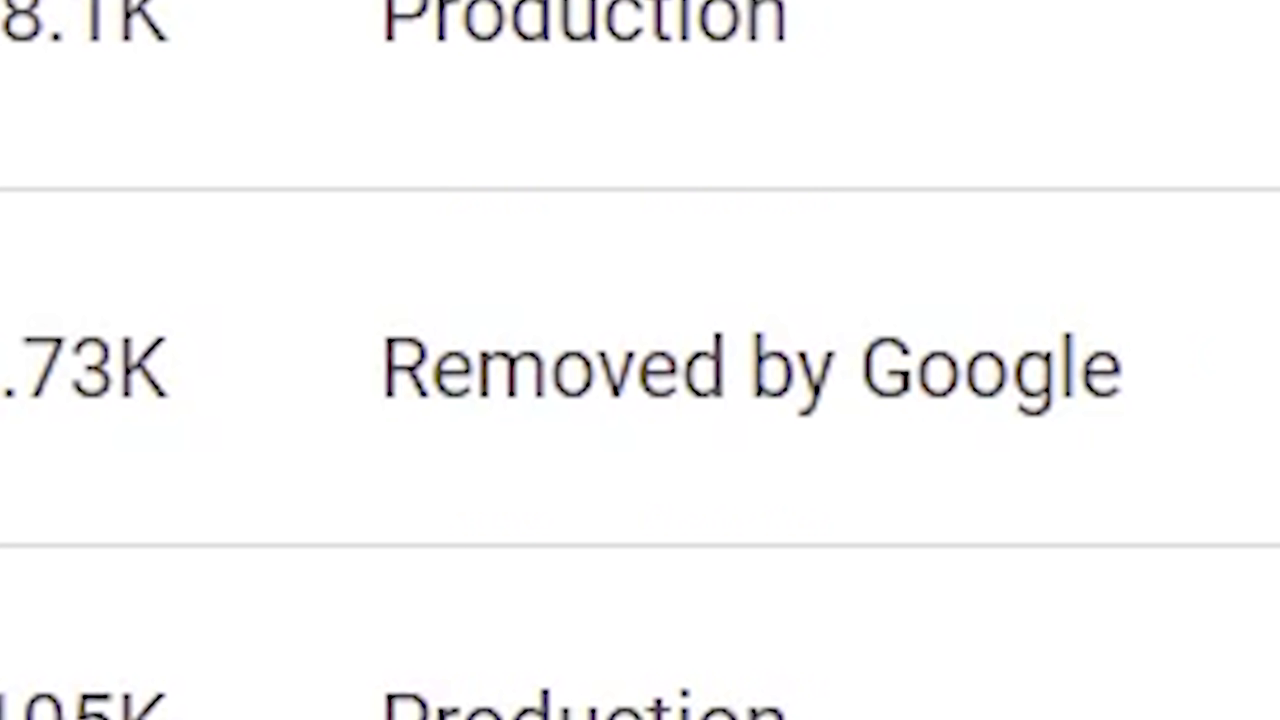
Step: Highlight the full description text flagged under the Metadata policy issue
{"action": "left_click_drag", "start_coordinate": [695, 296], "coordinate": [830, 292]}
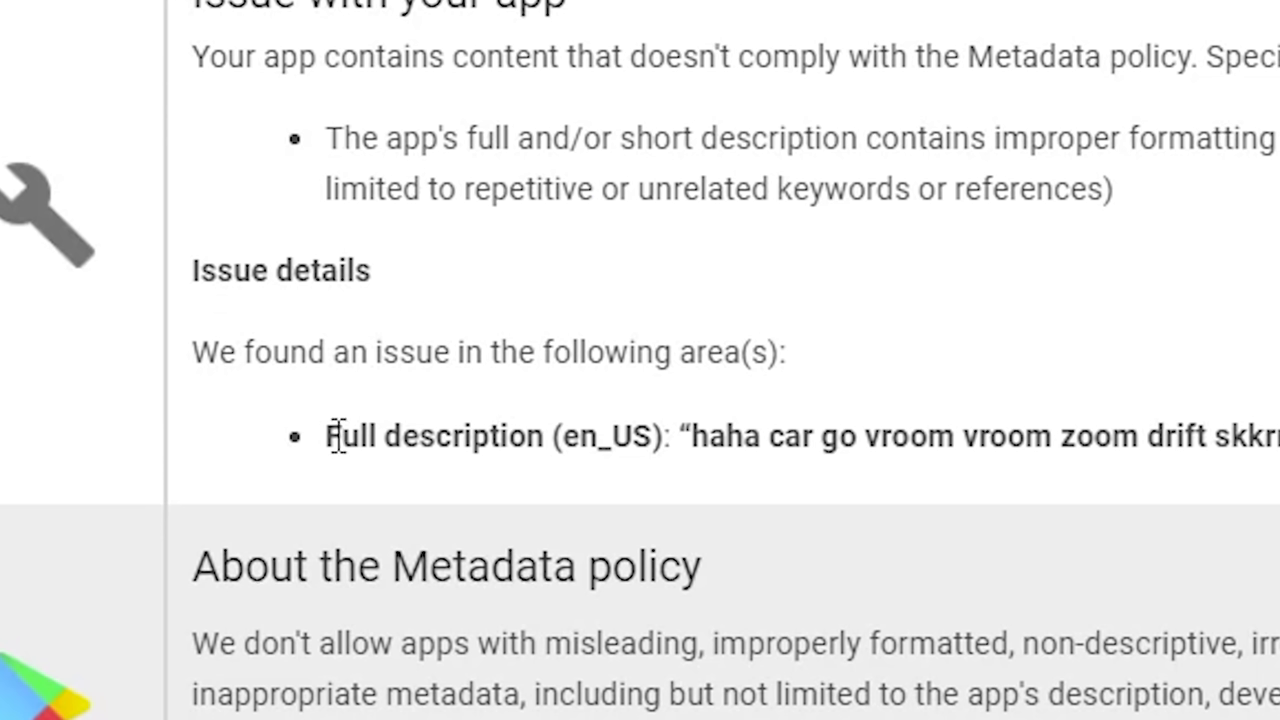